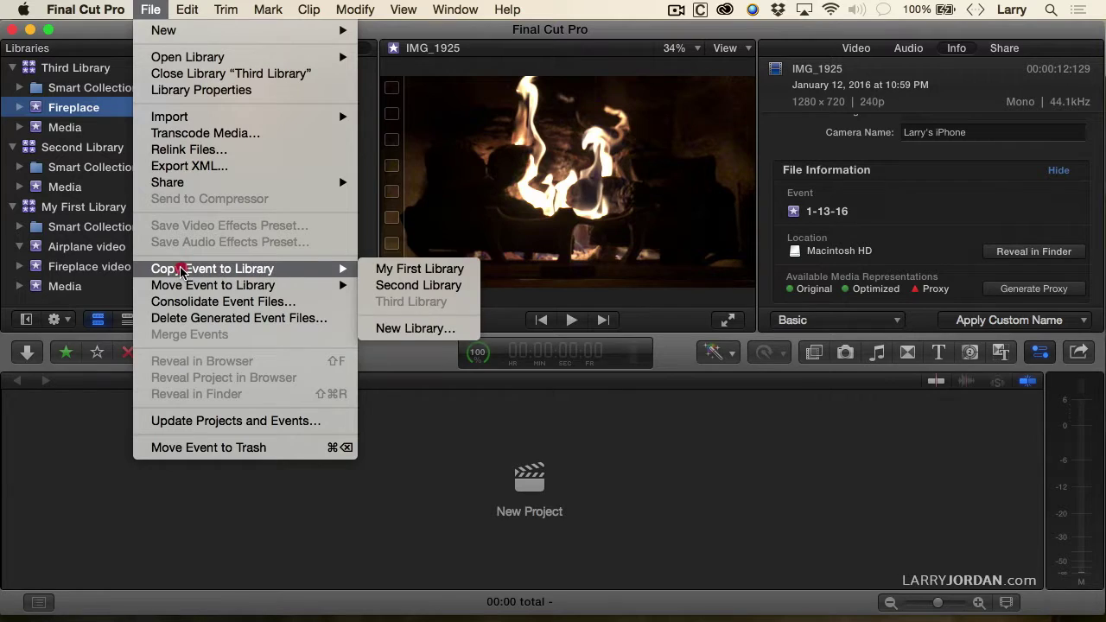
Dismiss the Copy Event to Library menu for the Fireplace event without copying it.
click(207, 250)
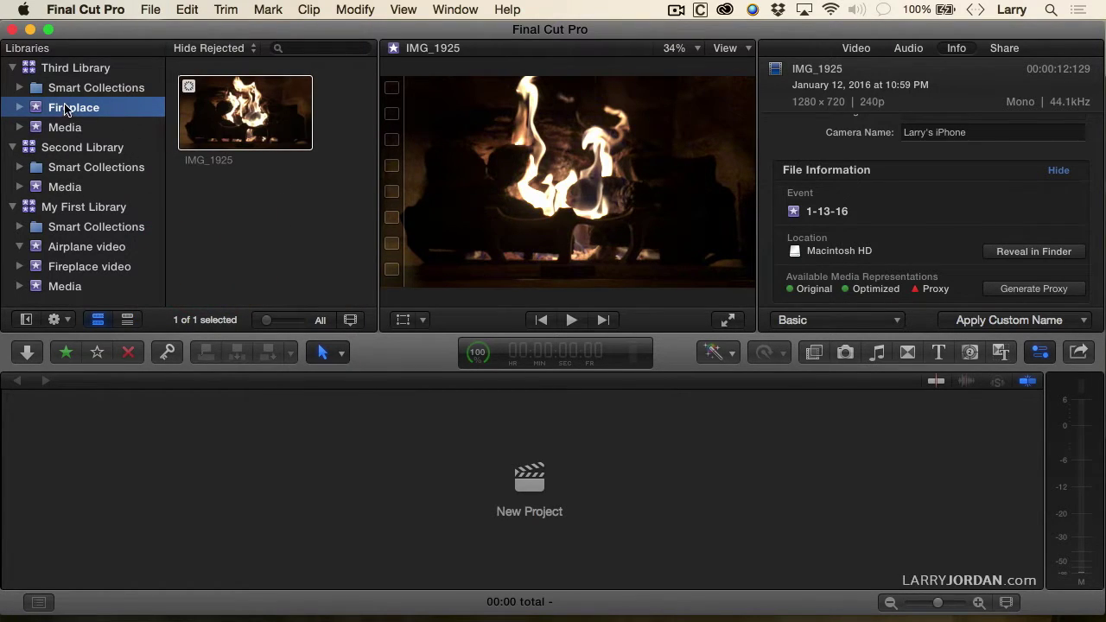
Move the Fireplace event with its optimized media into Second Library, then check both libraries.
click(244, 88)
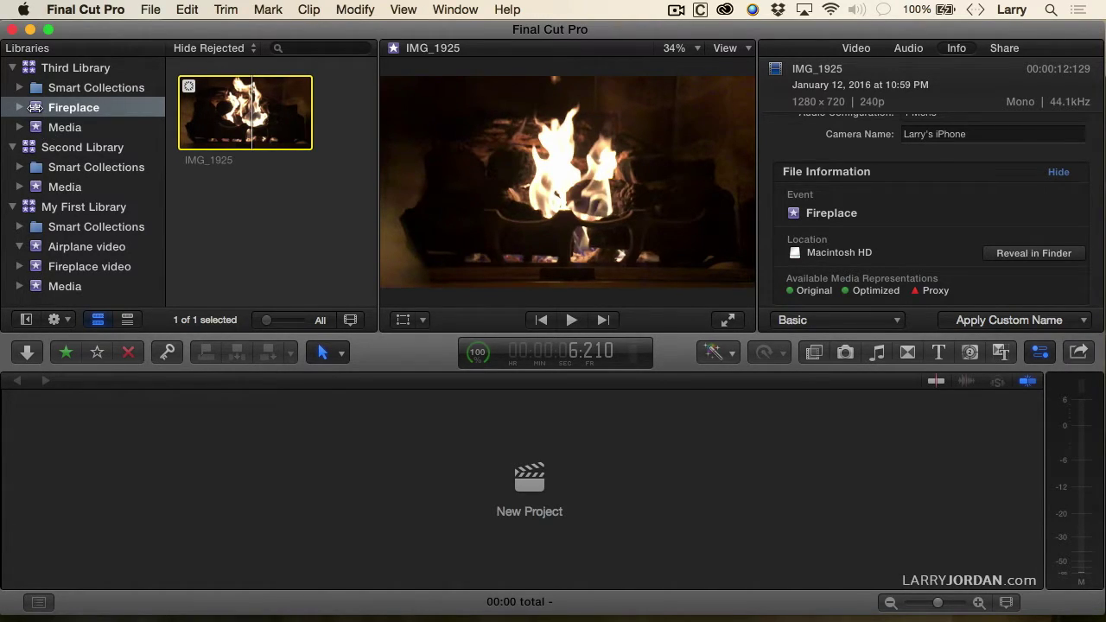
click(34, 107)
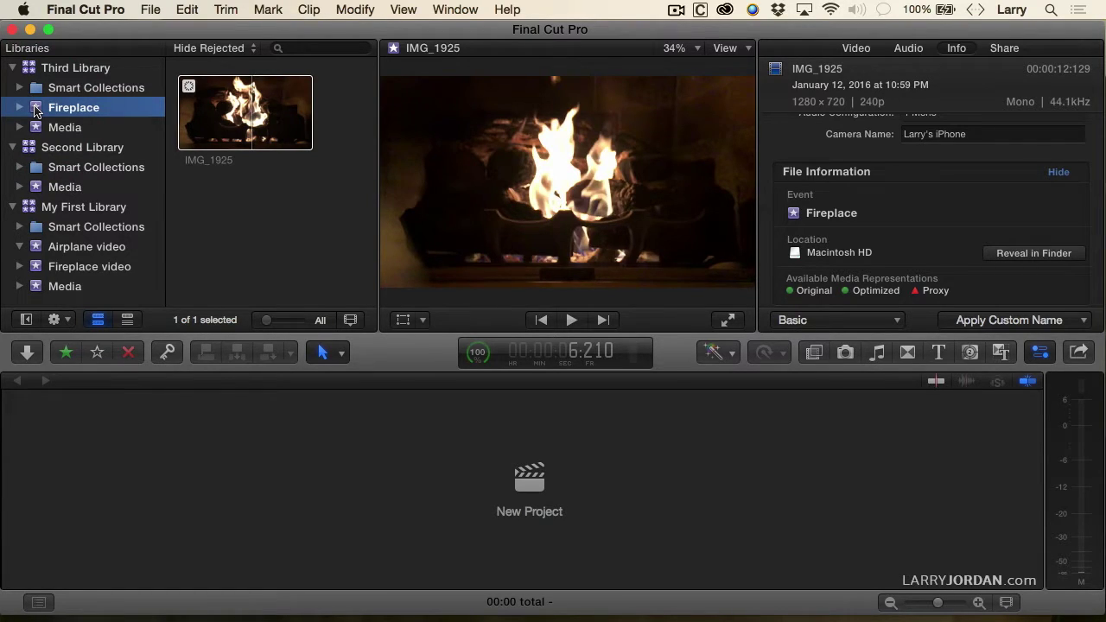
click(151, 9)
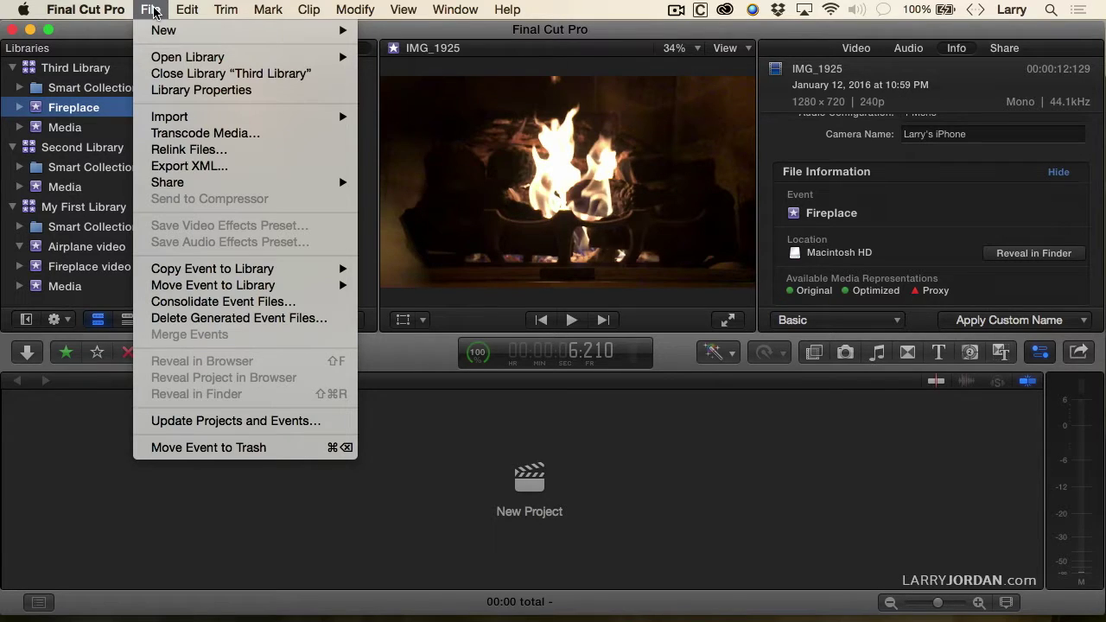
mouse_move(262, 273)
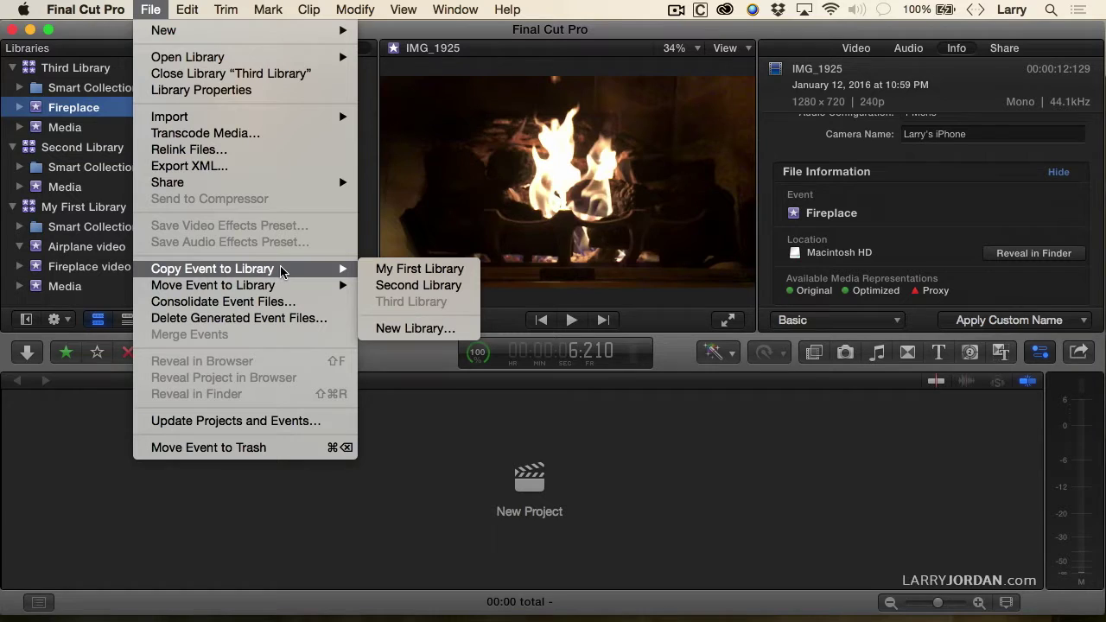
mouse_move(281, 291)
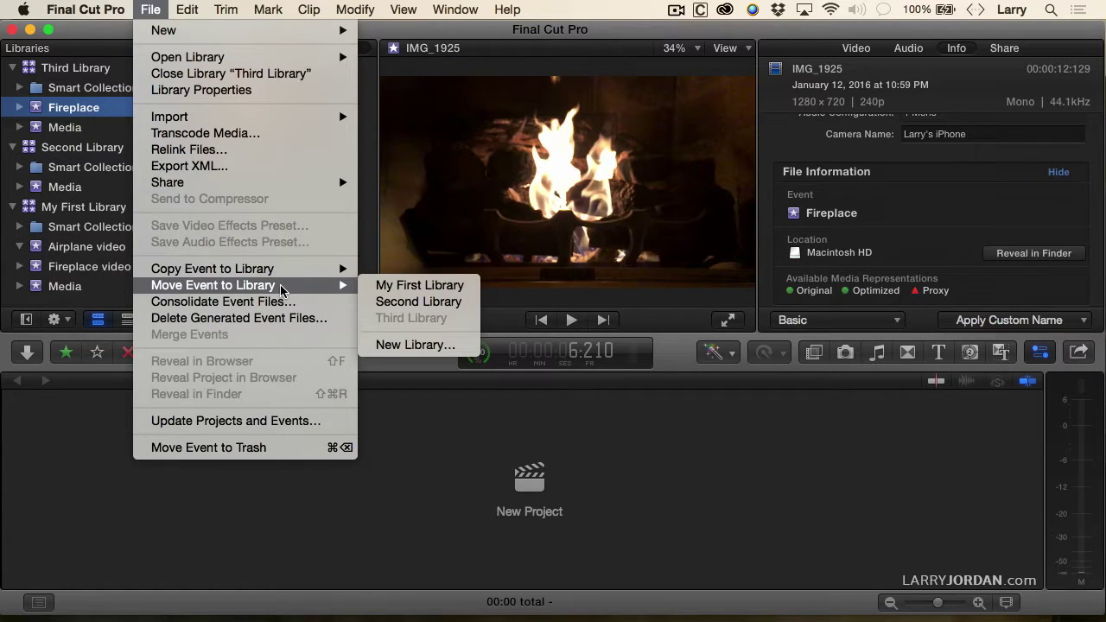
click(401, 304)
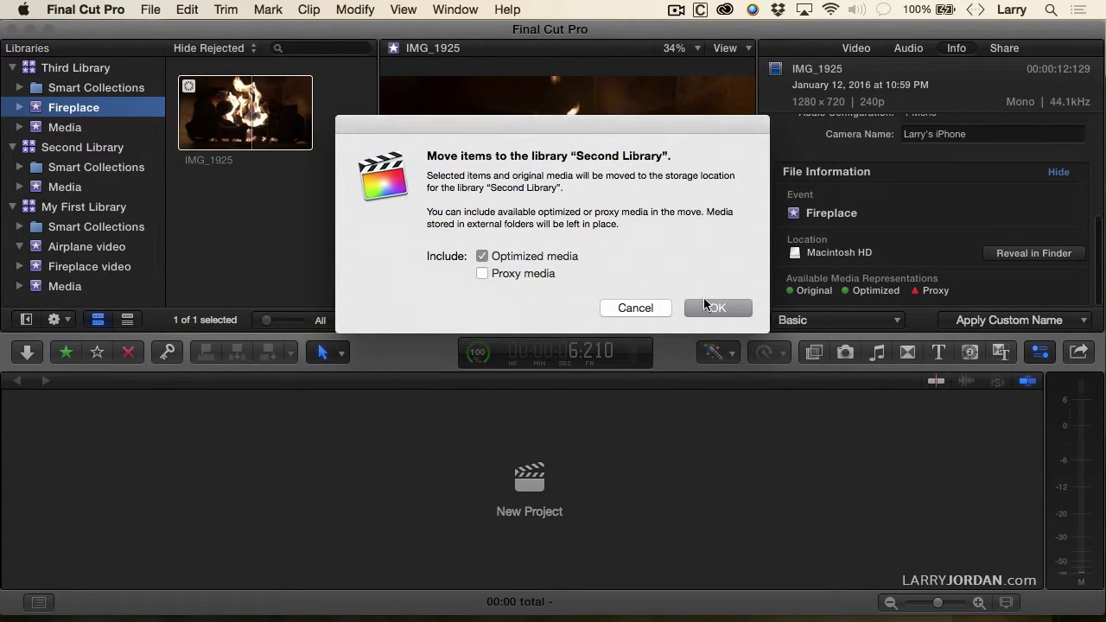
click(705, 303)
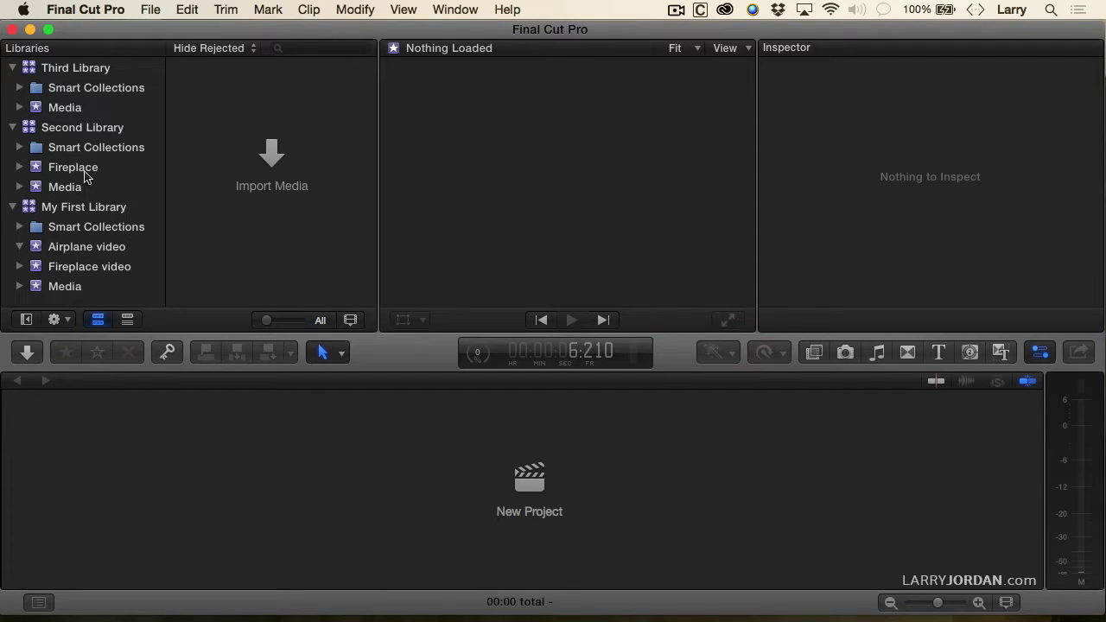
click(85, 172)
click(76, 101)
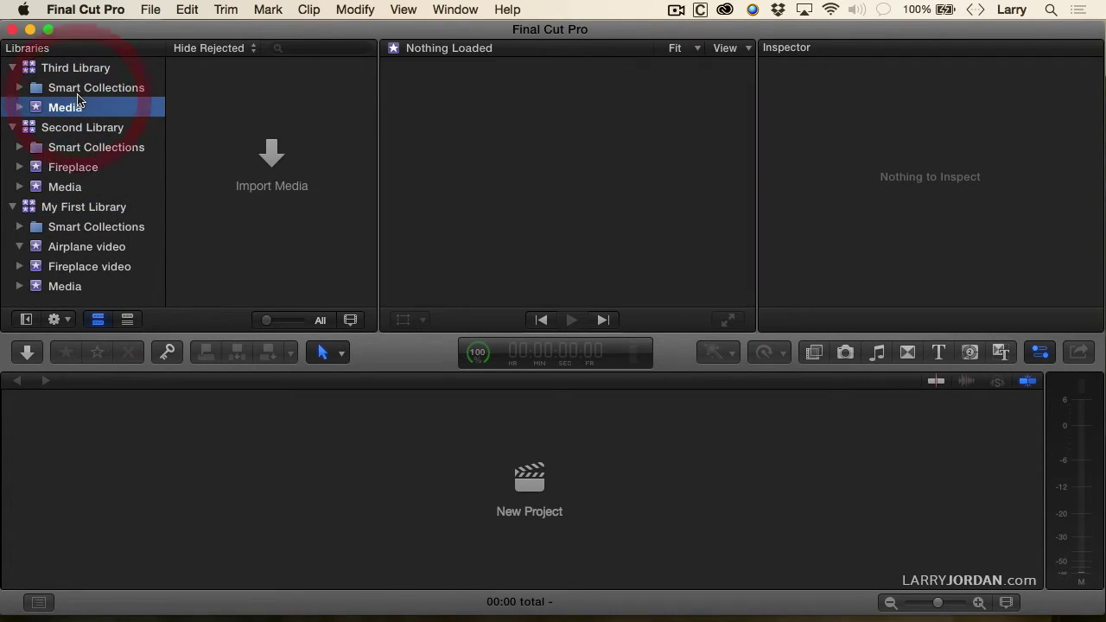
Show the Move Event to Library choices for the three-clip Airplane video event.
click(115, 170)
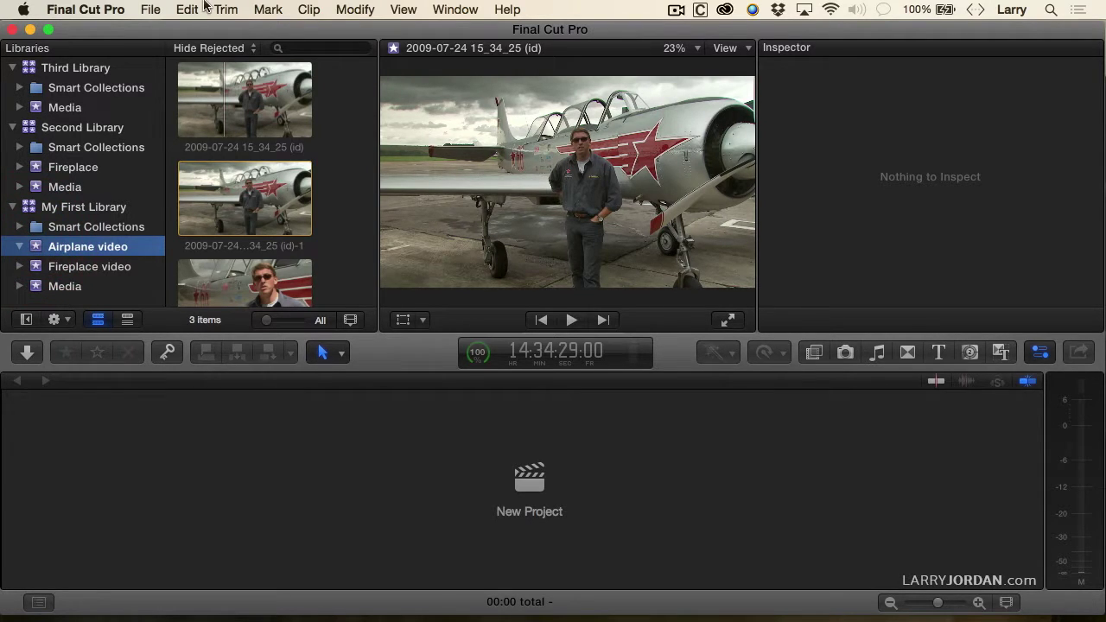
click(117, 9)
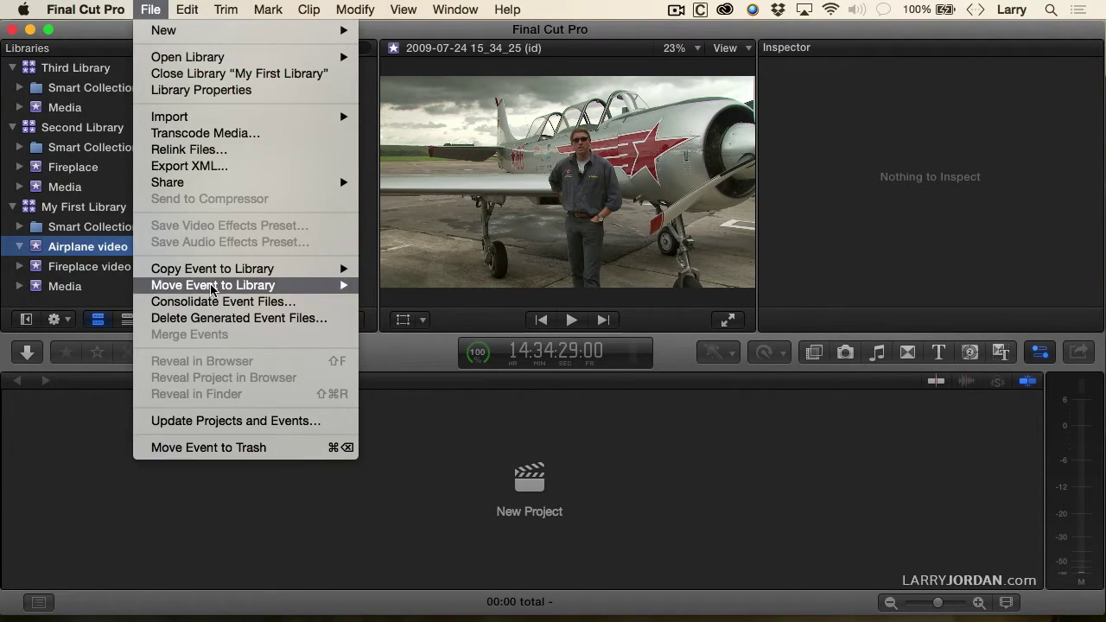
mouse_move(207, 285)
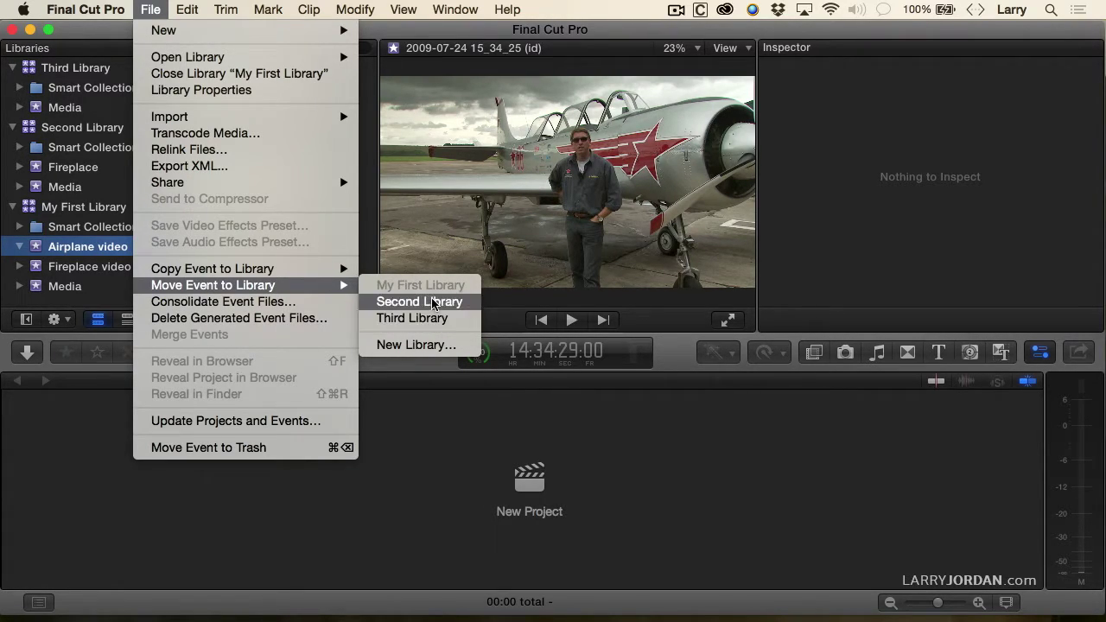
Create a new library named Airplanes and move the Airplane video event into it.
click(430, 345)
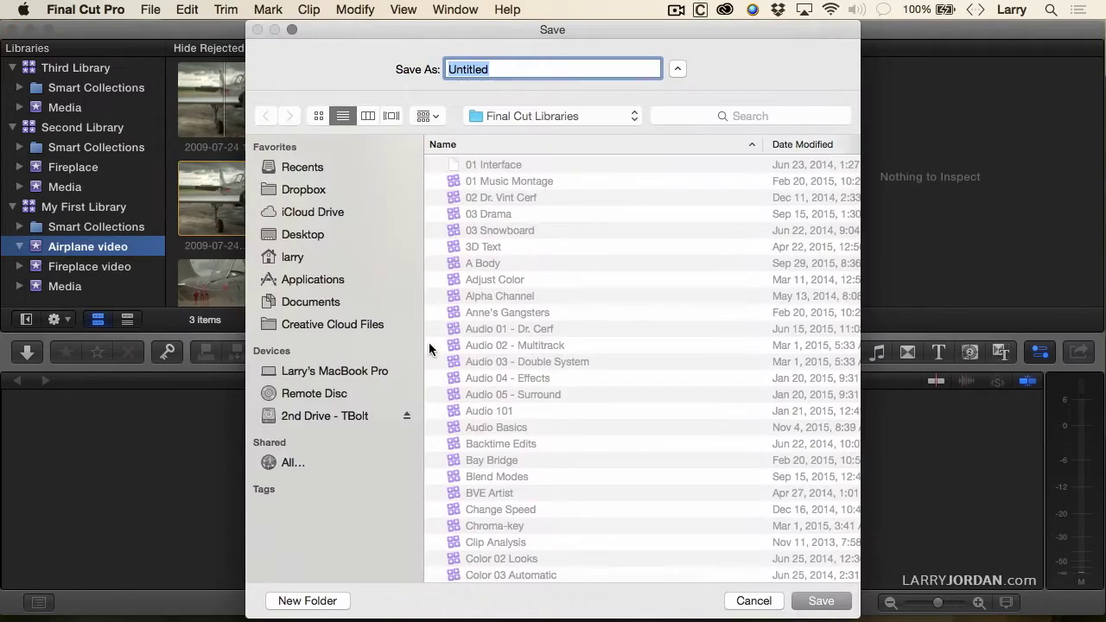
text(Airplanes)
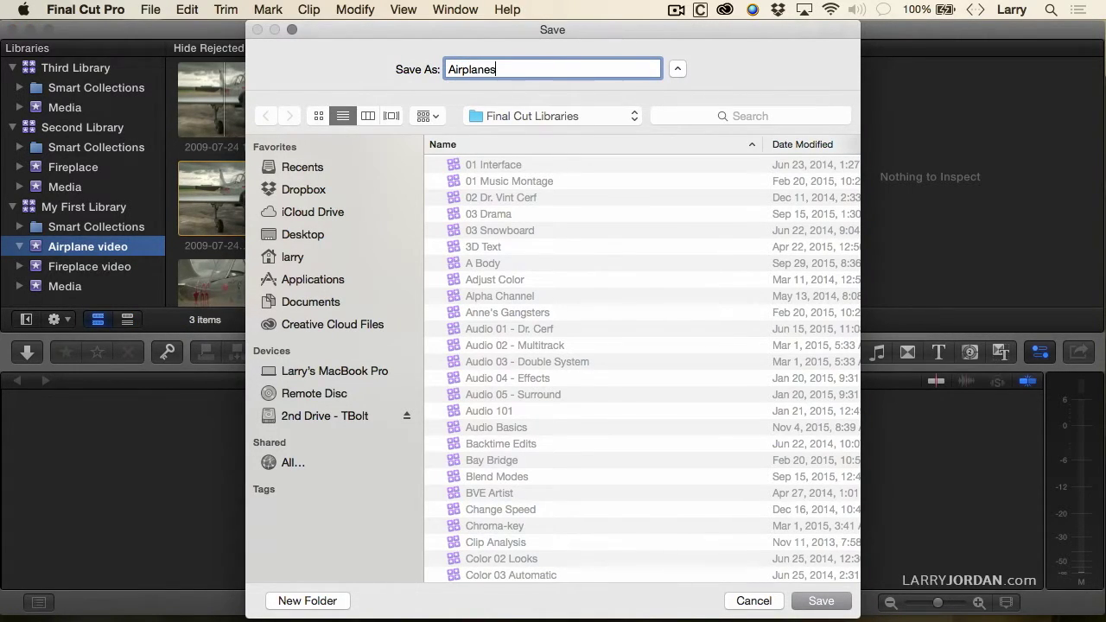
key(Return)
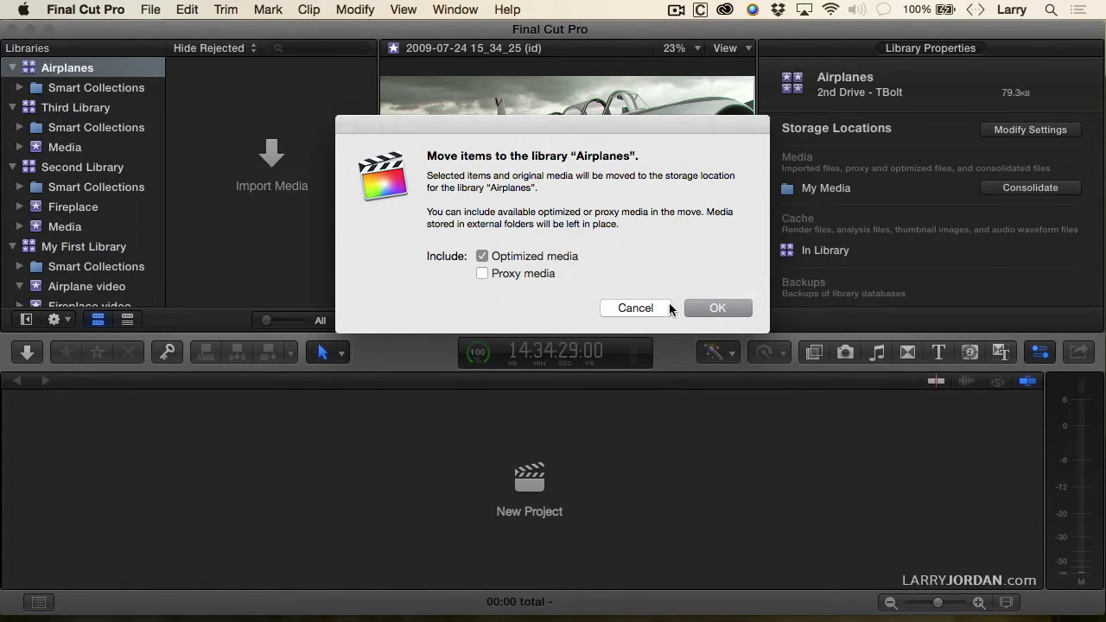
click(700, 309)
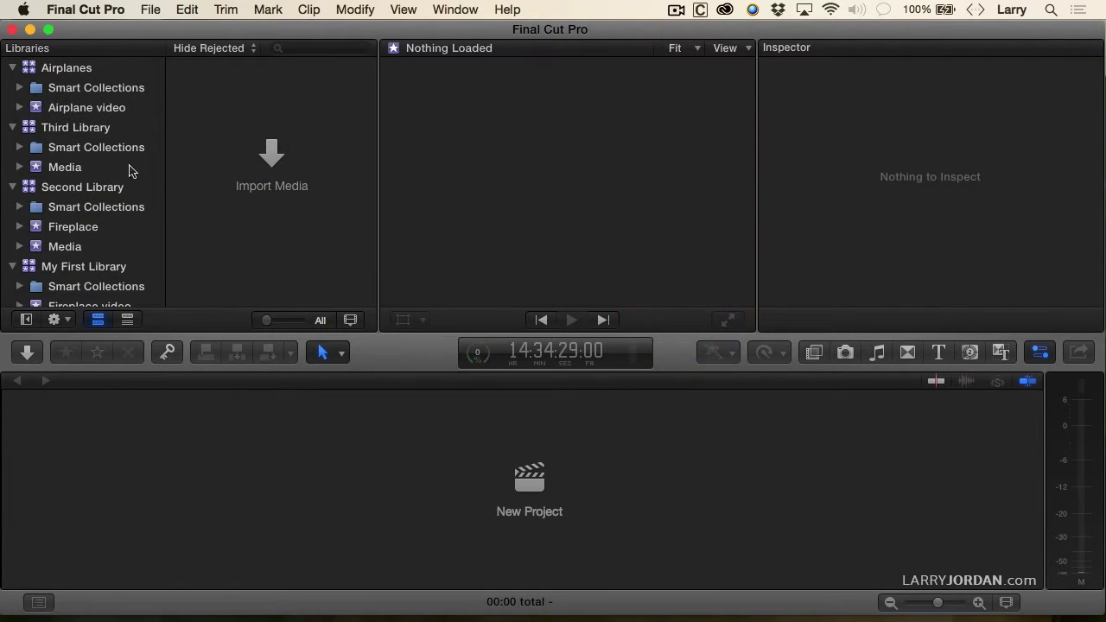
Show the Airplanes library's clips and collapse Third Library in the sidebar.
click(50, 69)
scroll(260, 112, down, 2)
scroll(258, 113, up, 1)
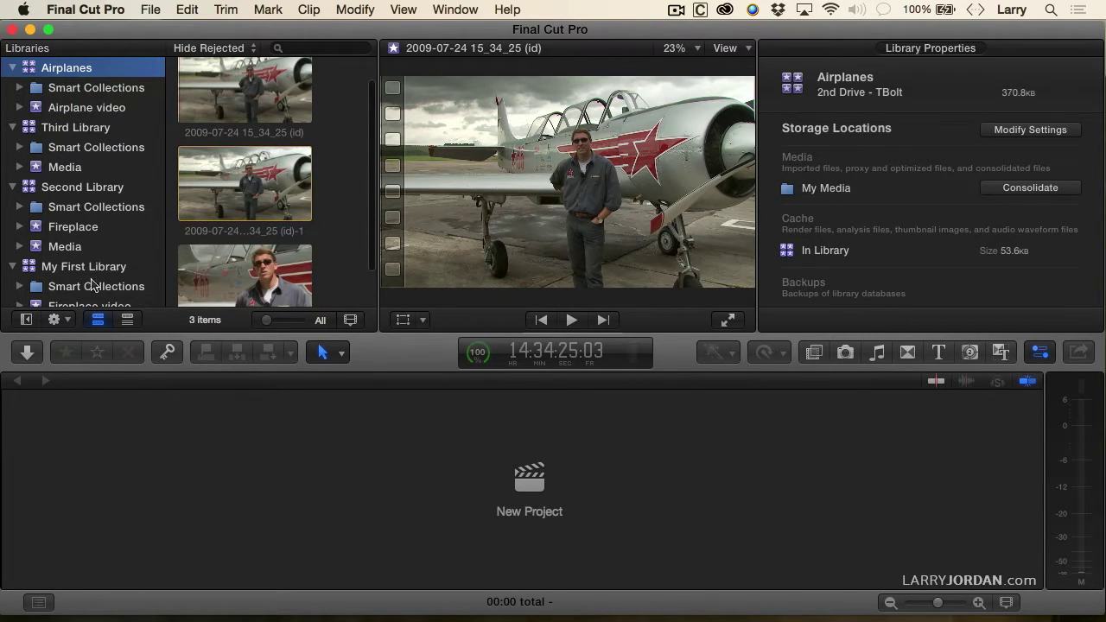
click(14, 129)
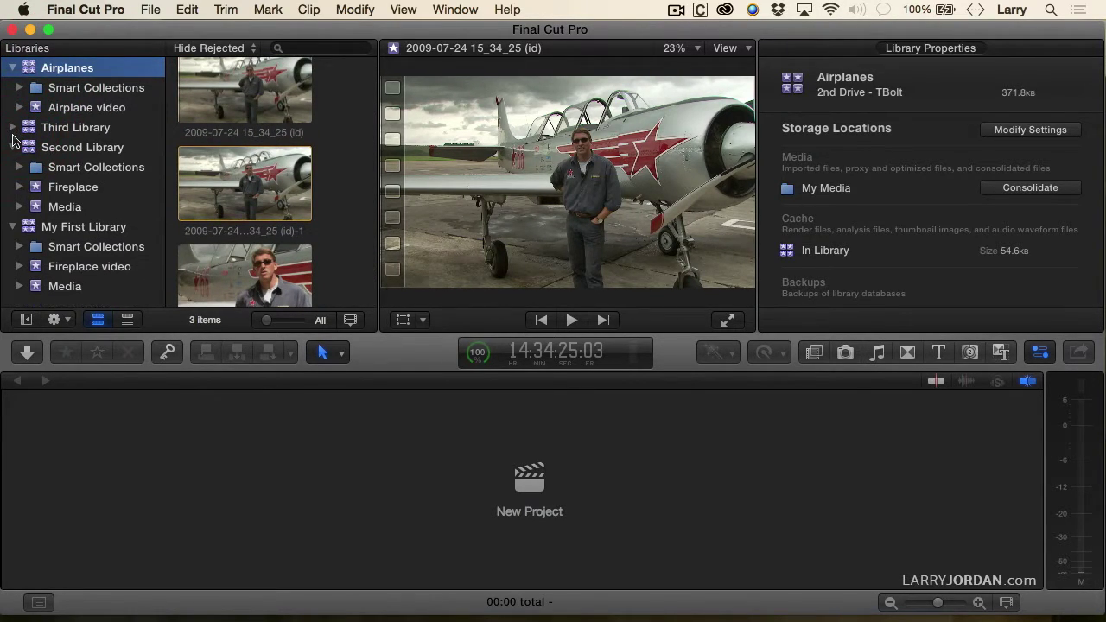
Collapse Second Library in the sidebar and start a new project.
click(13, 149)
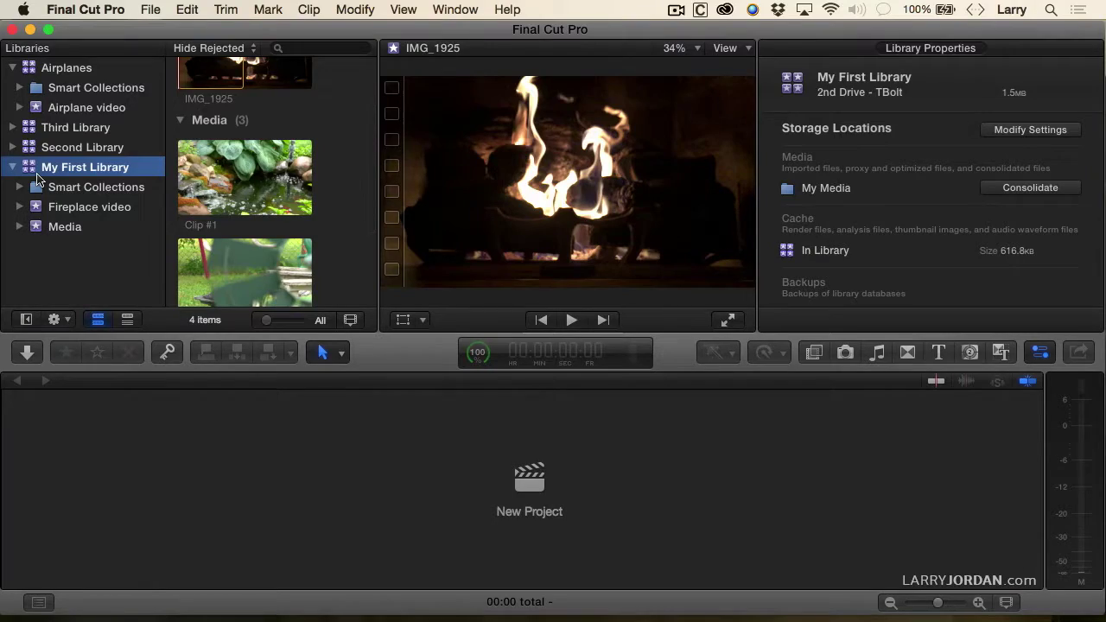
key(super+n)
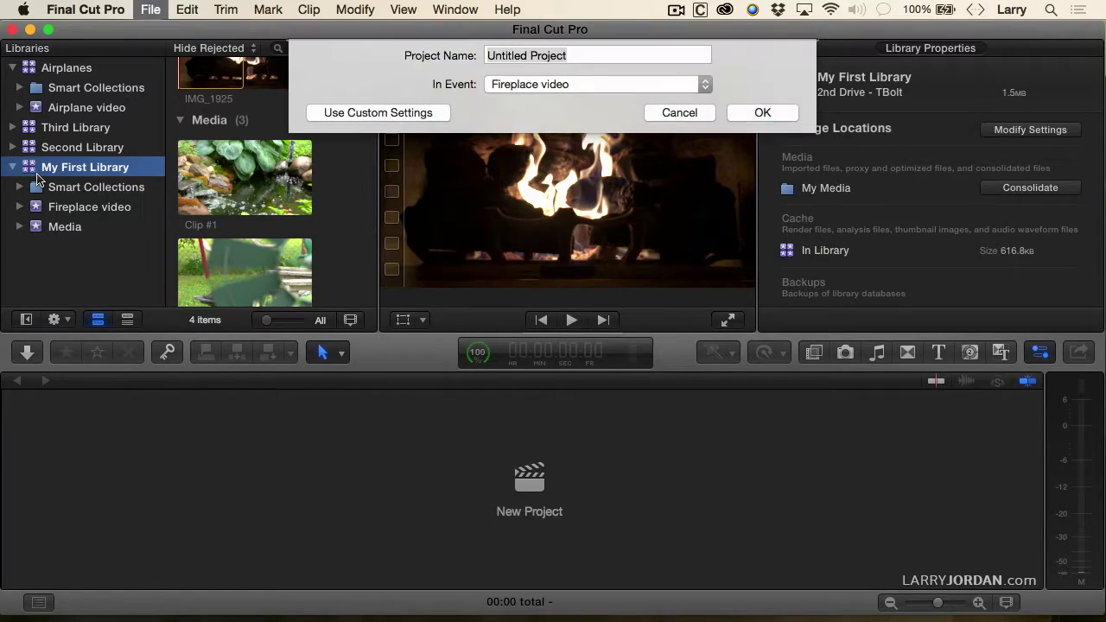
Create a project named 'My Product' in My First Library's Media event.
text(My Product)
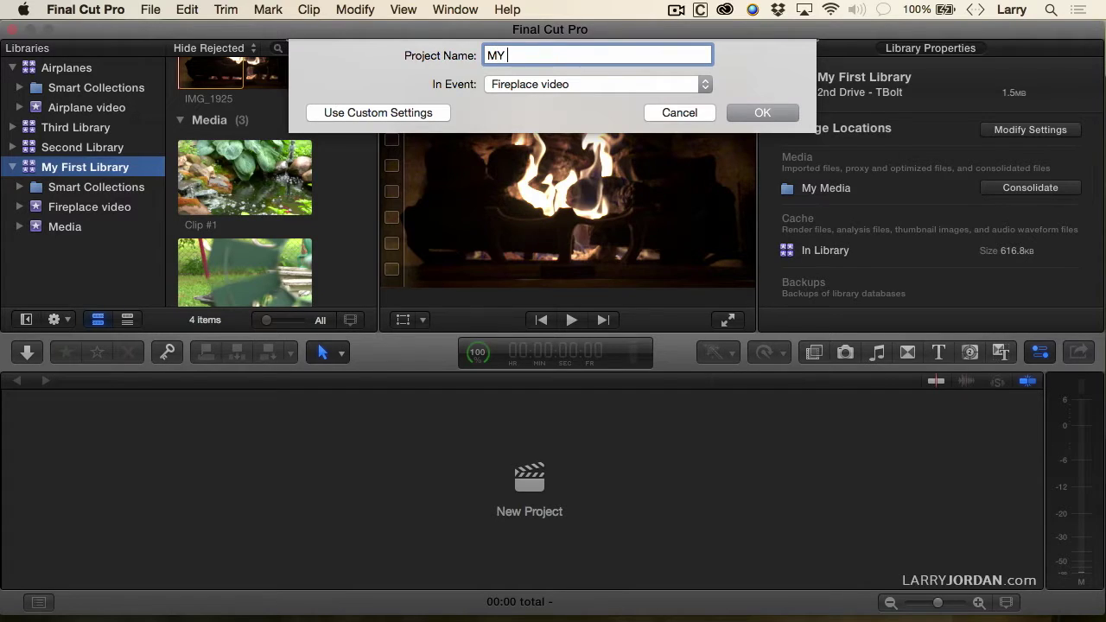
click(623, 81)
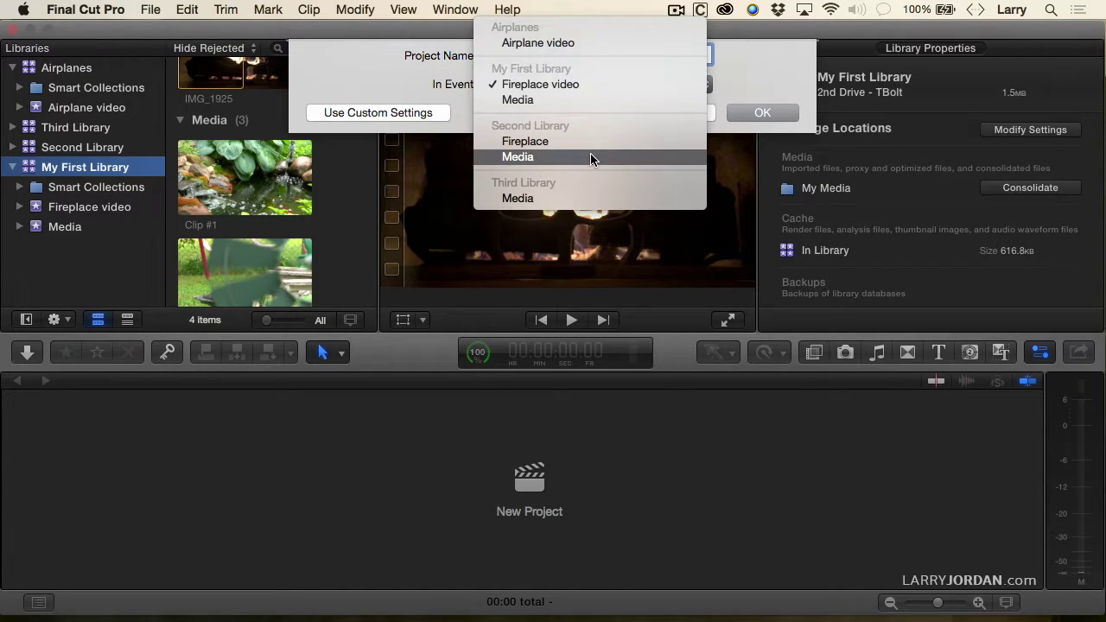
click(593, 99)
click(742, 110)
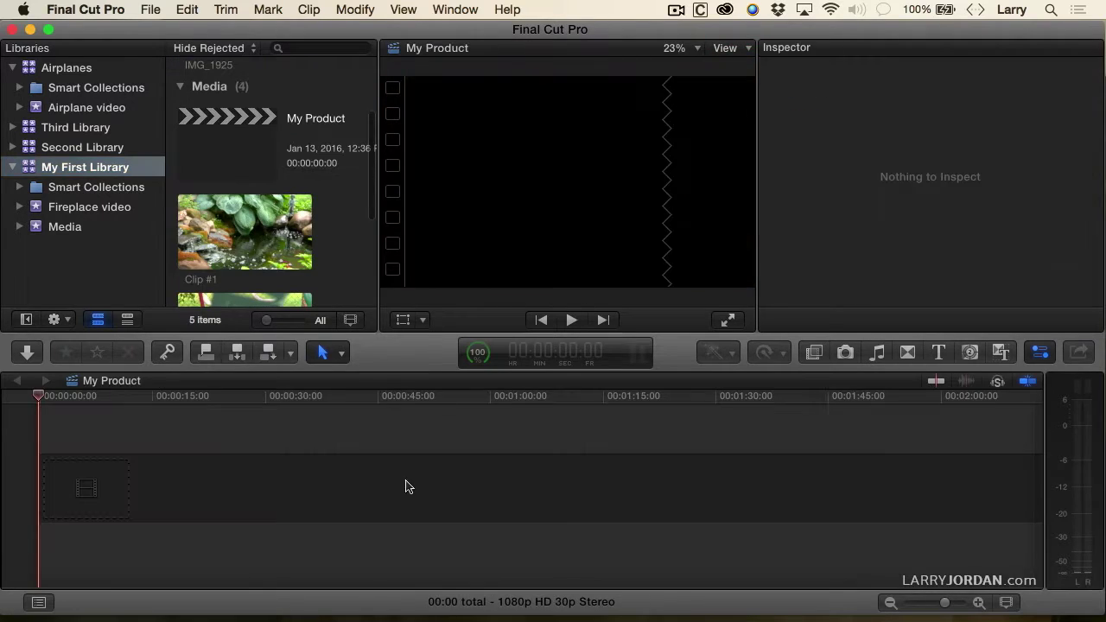
Mark a range in Clip #1 and append it to the My Product timeline.
click(326, 455)
click(248, 251)
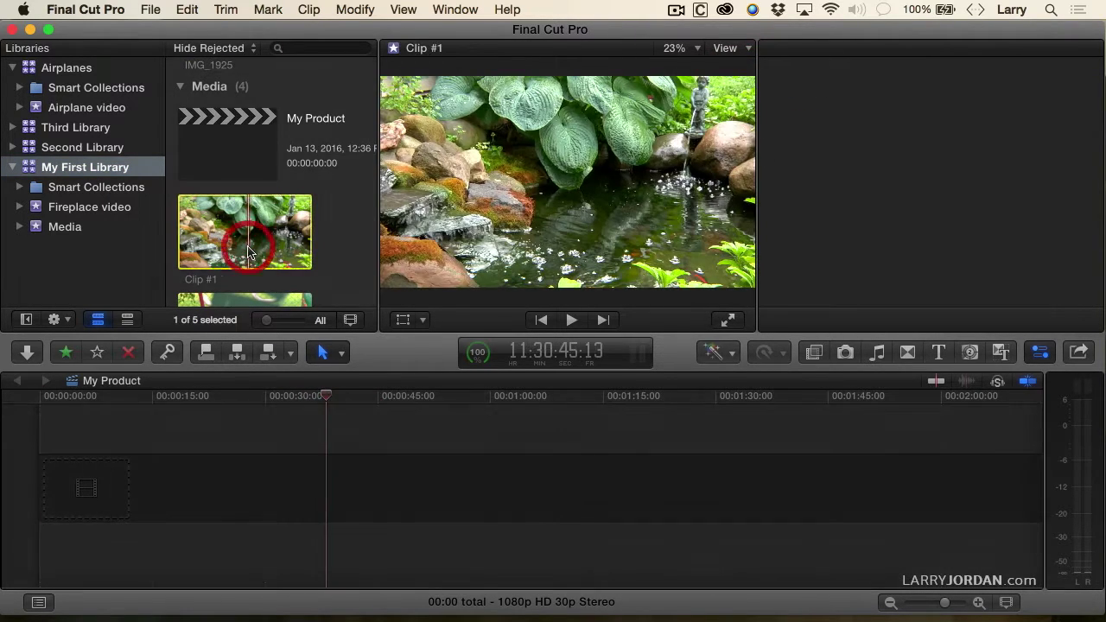
key(super+4)
click(212, 235)
click(255, 244)
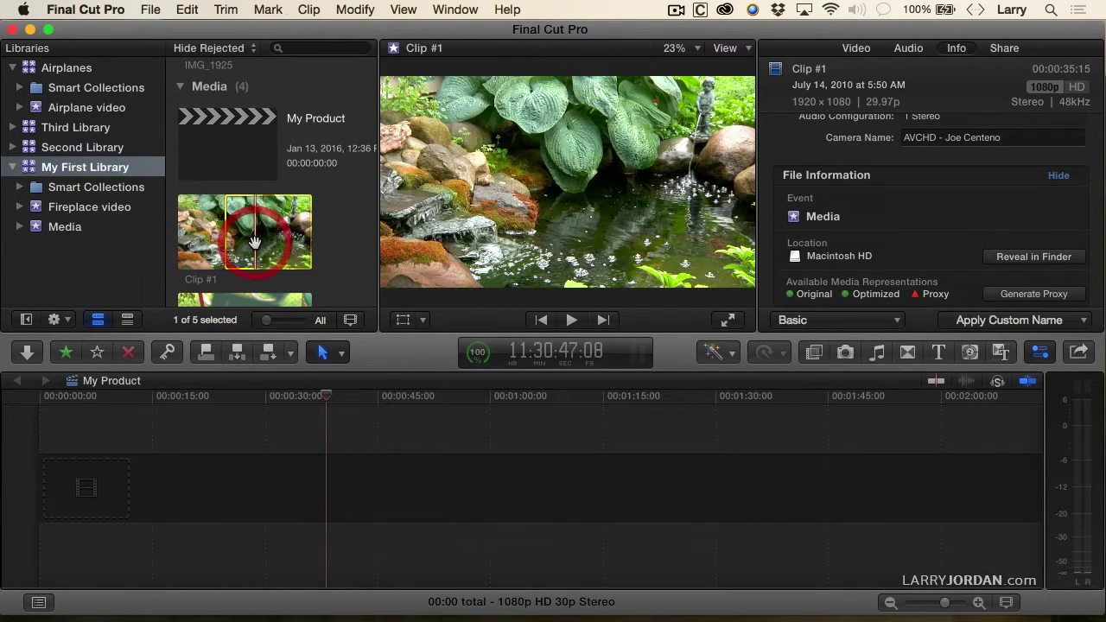
key(e)
Append IMG_1925 from Fireplace video, then a portion of the middle Airplane video clip.
scroll(274, 235, down, 4)
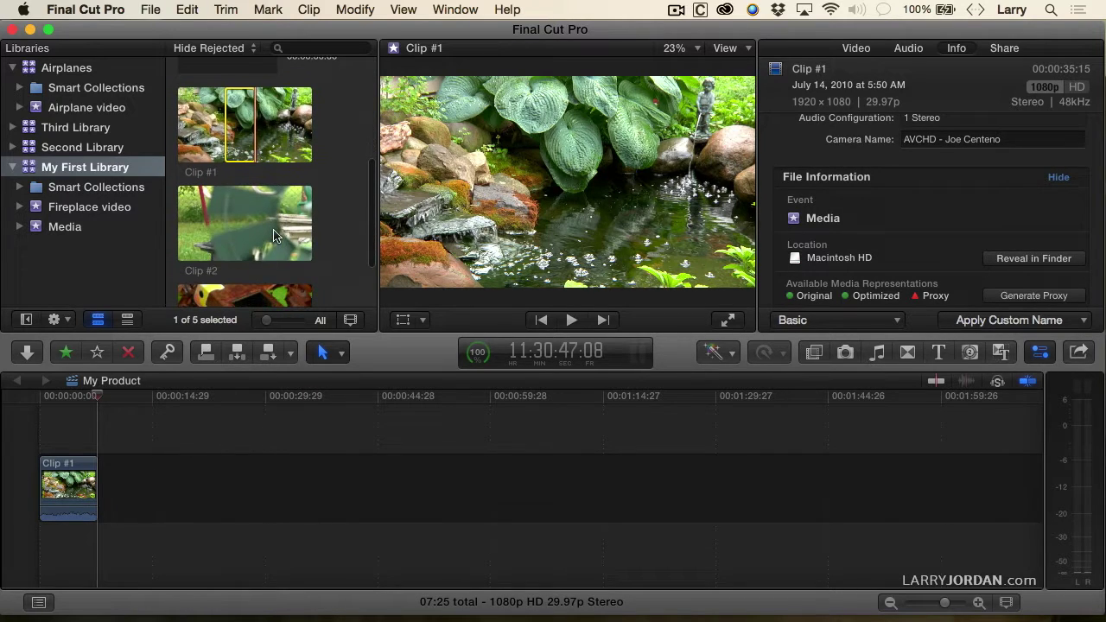
scroll(257, 294, down, 1)
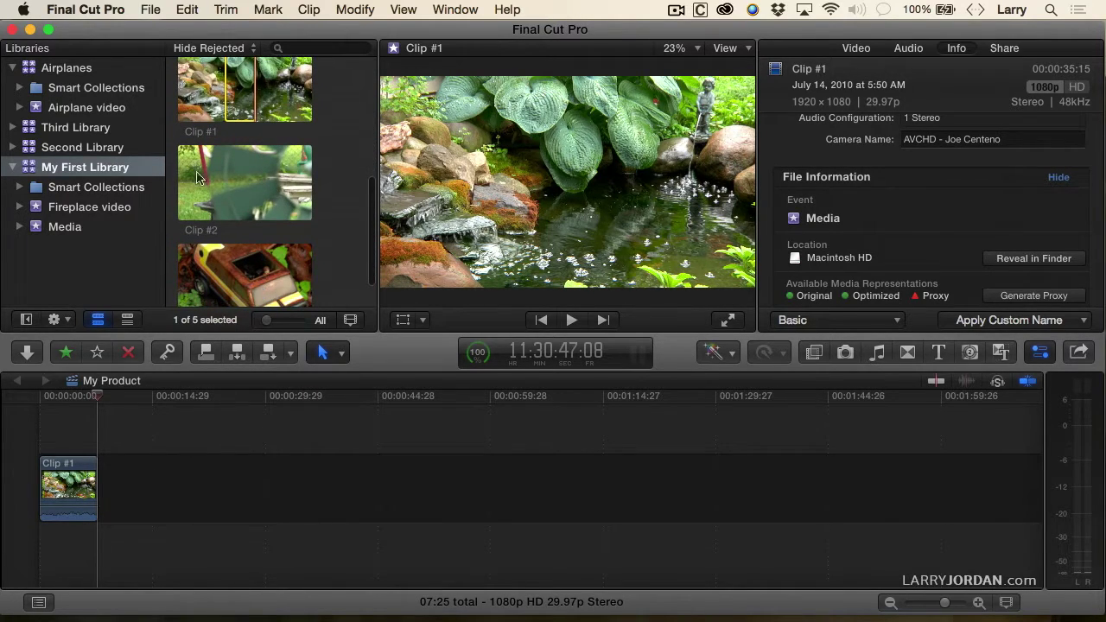
click(87, 208)
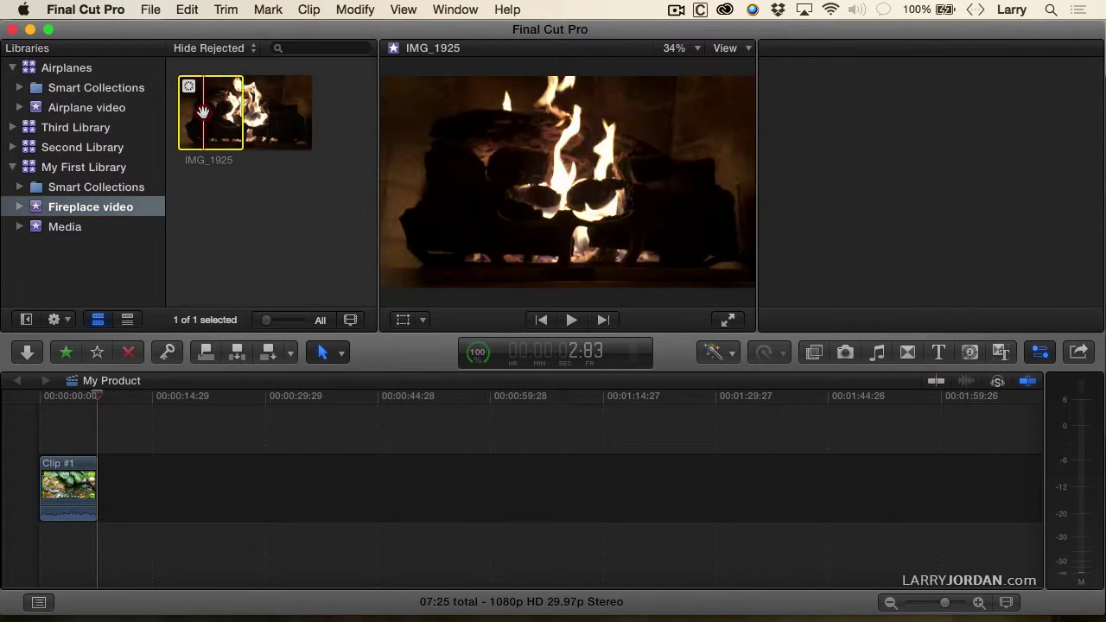
key(e)
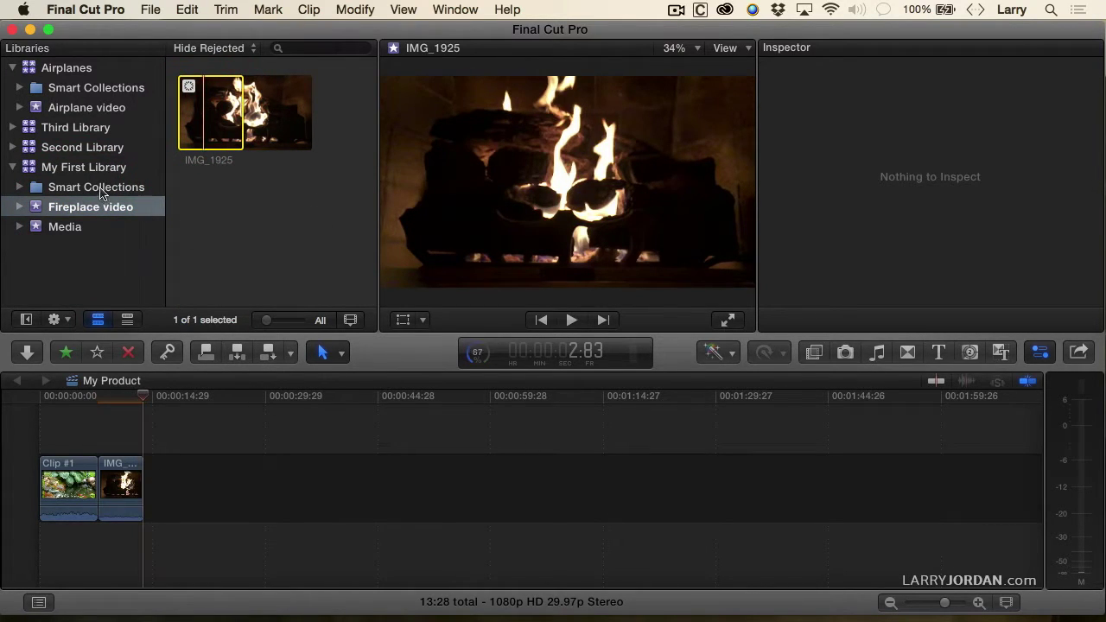
click(35, 107)
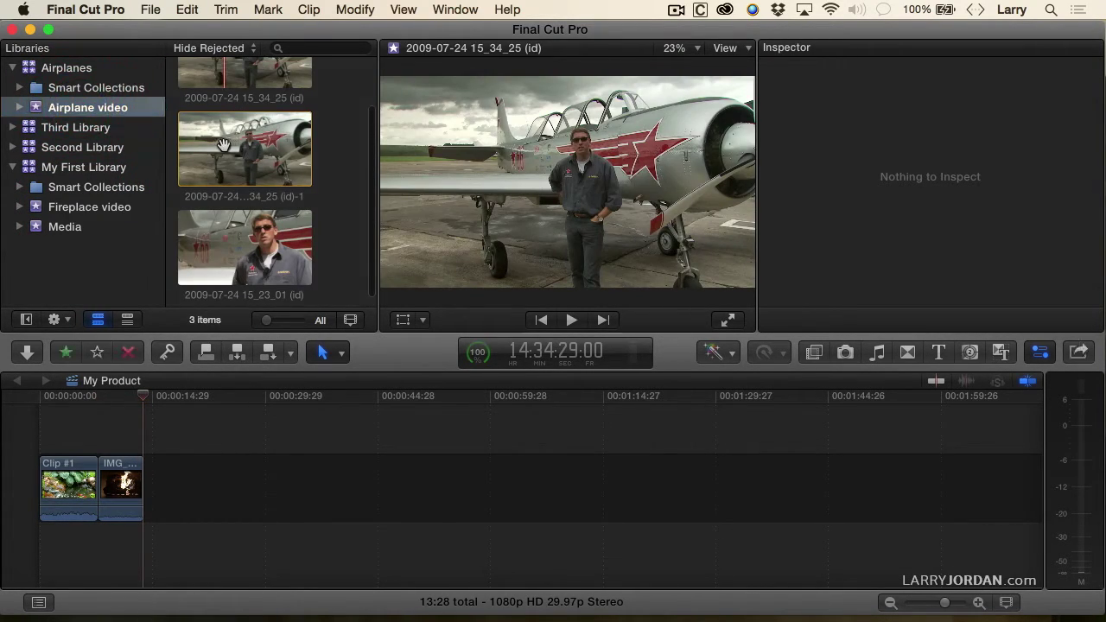
click(223, 144)
click(246, 142)
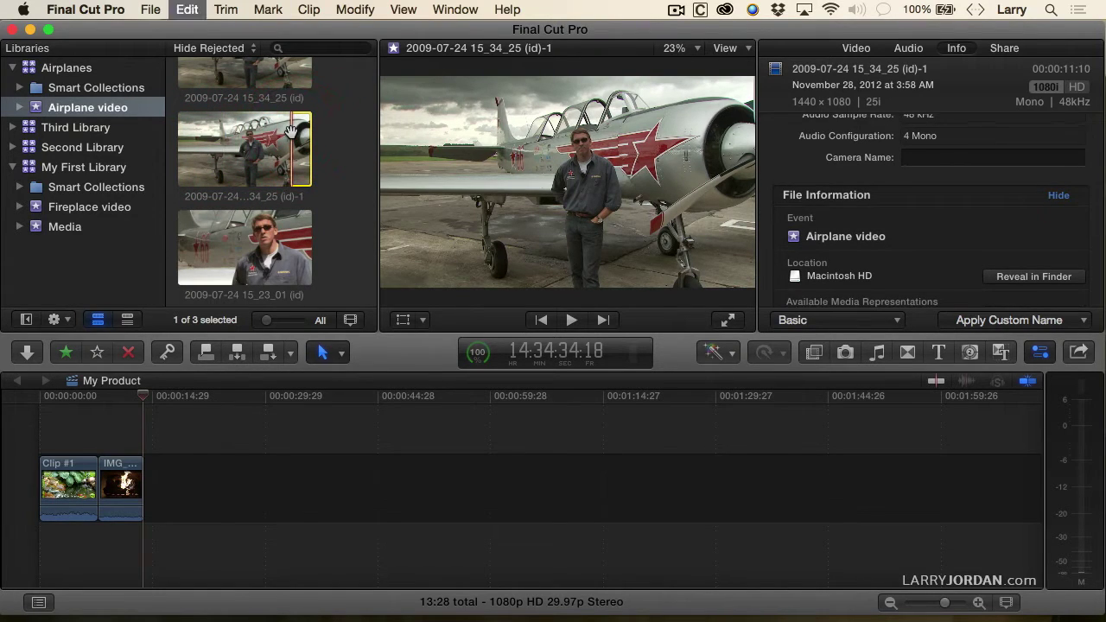
key(e)
Fit the whole project in the timeline and park the playhead in Clip #1.
click(199, 423)
key(shift+z)
click(215, 396)
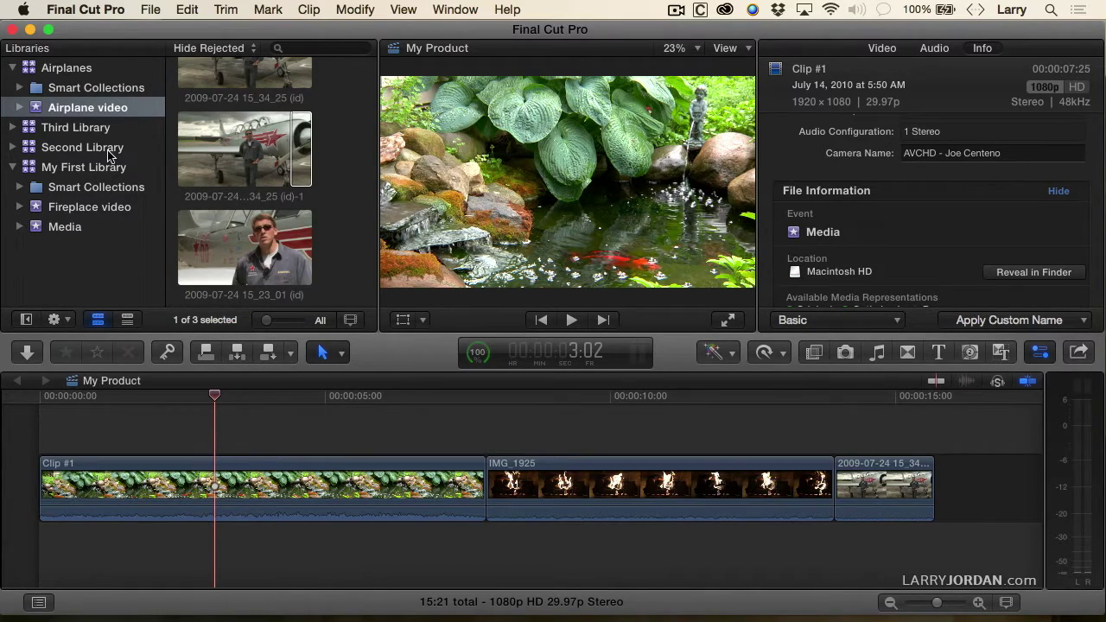
click(40, 168)
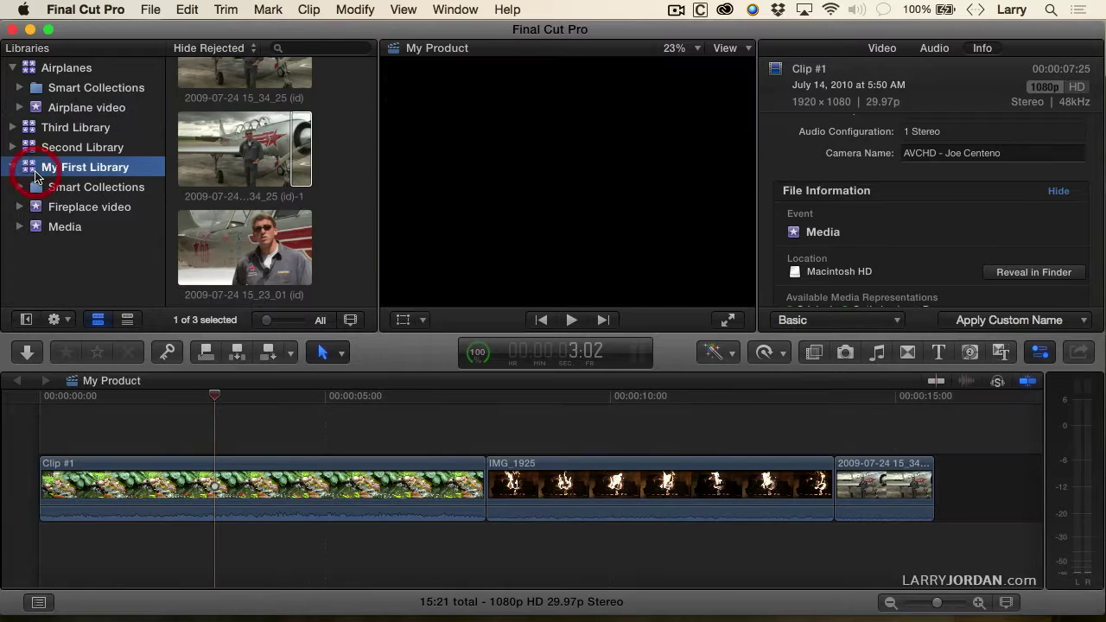
Rename the My Product project in My First Library to 'My Project'.
scroll(192, 168, down, 3)
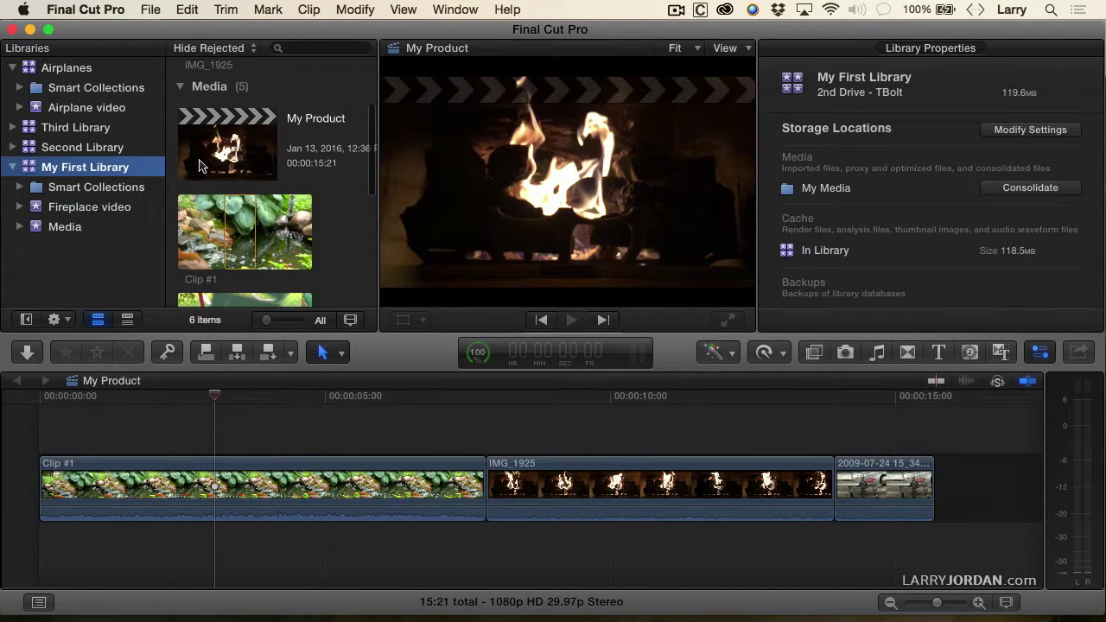
click(197, 166)
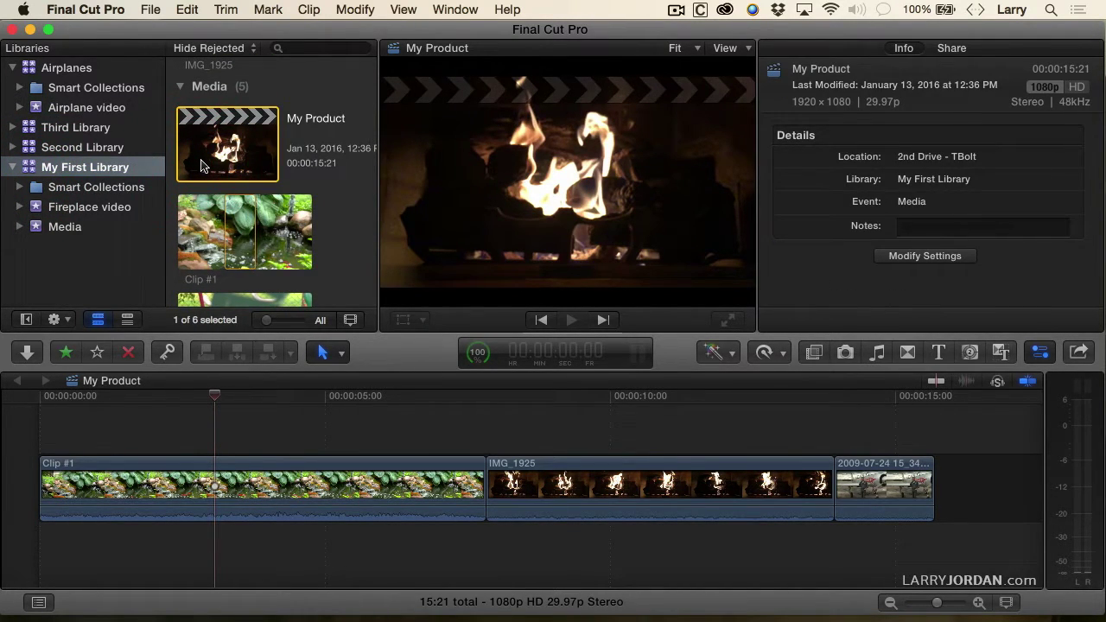
click(313, 124)
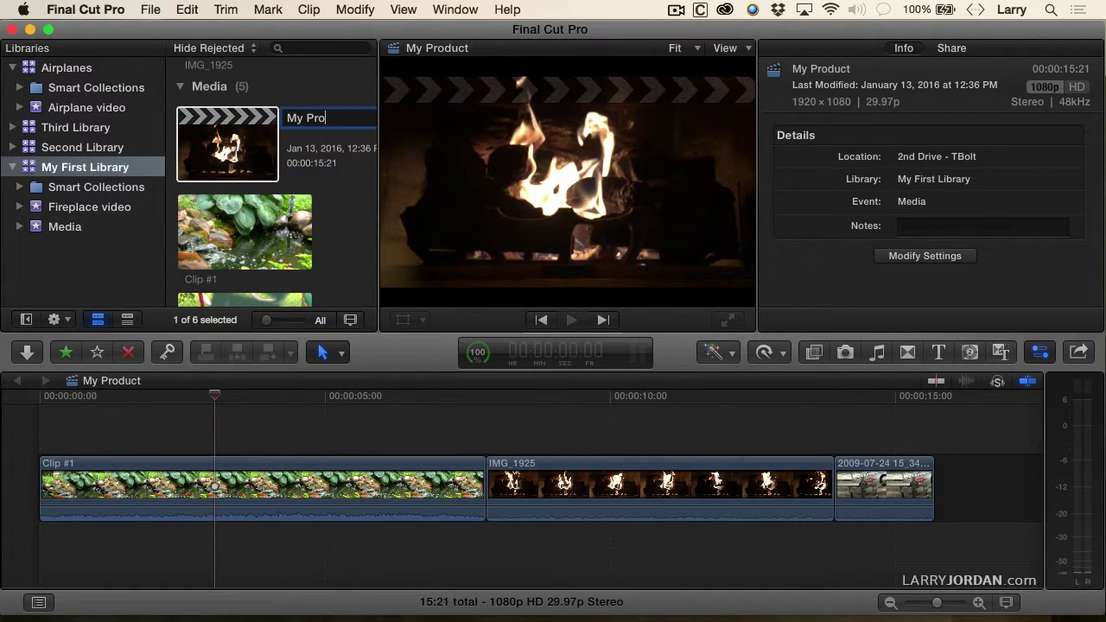
key(Return)
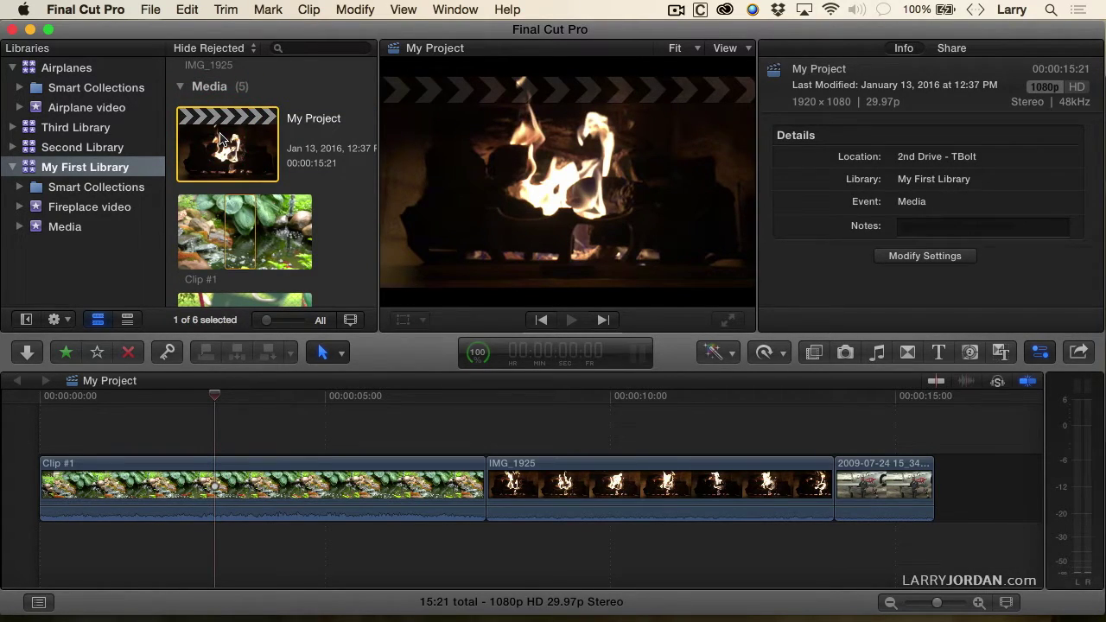
click(151, 10)
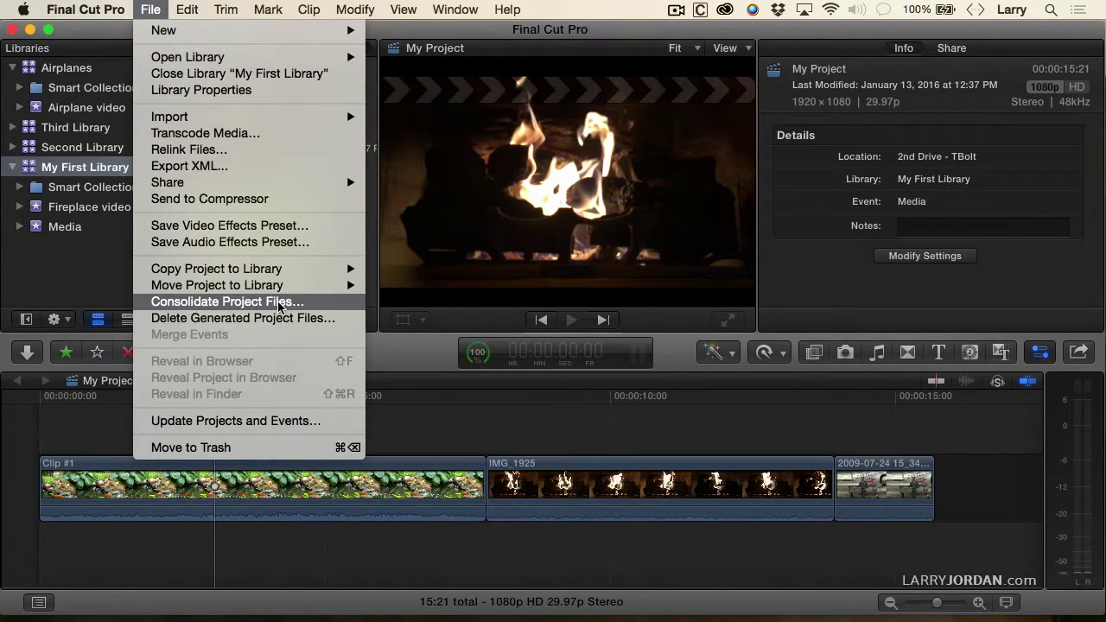